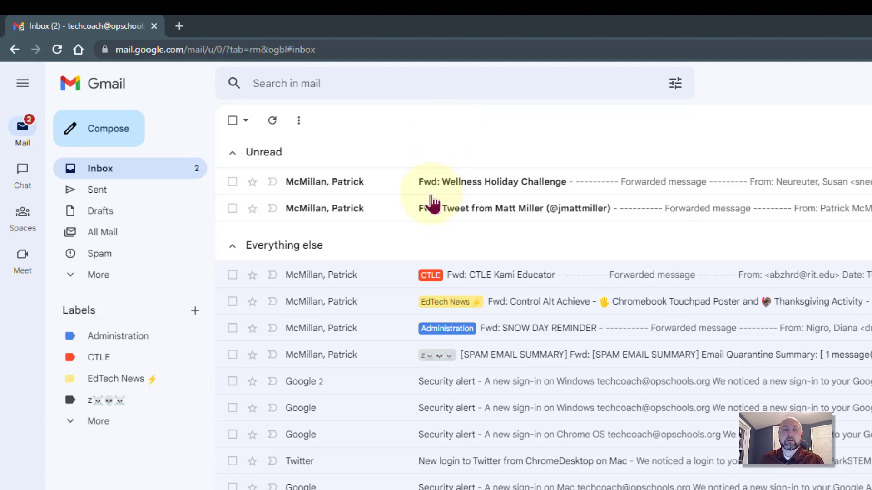
Step: Open the forwarded tweet email and read its list of 20 Canva templates
{"action": "left_click", "coordinate": [473, 213]}
{"action": "scroll", "coordinate": [553, 234], "scroll_direction": "down", "scroll_amount": 1}
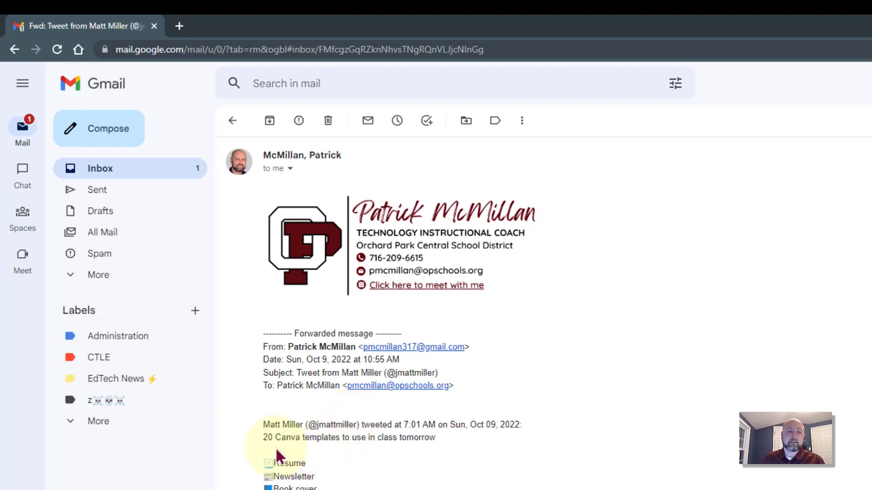
{"action": "left_click_drag", "start_coordinate": [263, 422], "coordinate": [458, 436]}
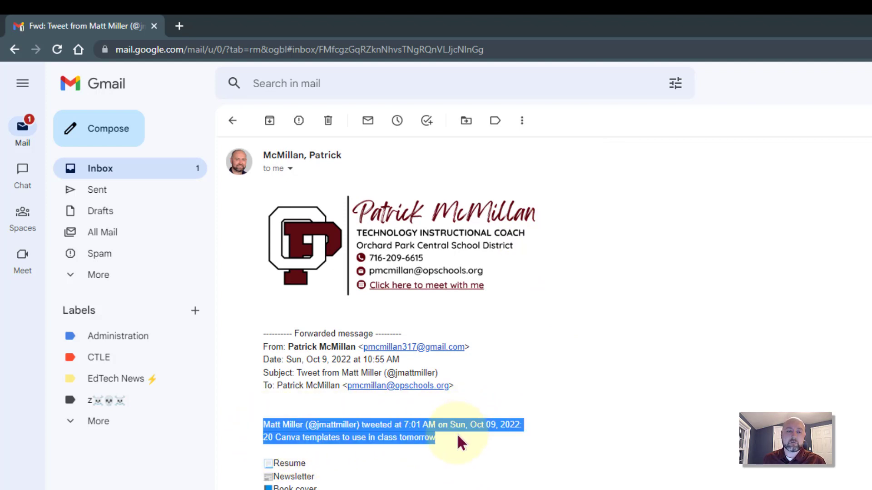
{"action": "left_click", "coordinate": [280, 437]}
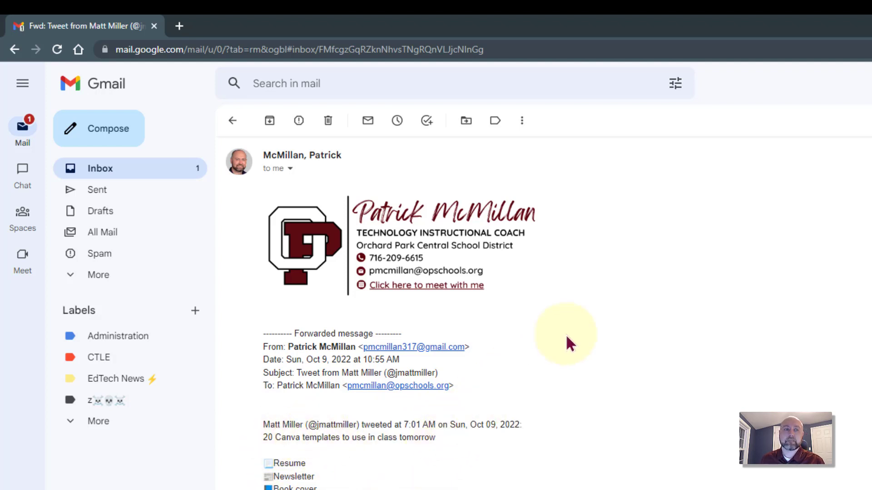
{"action": "scroll", "coordinate": [451, 210], "scroll_direction": "up", "scroll_amount": 2}
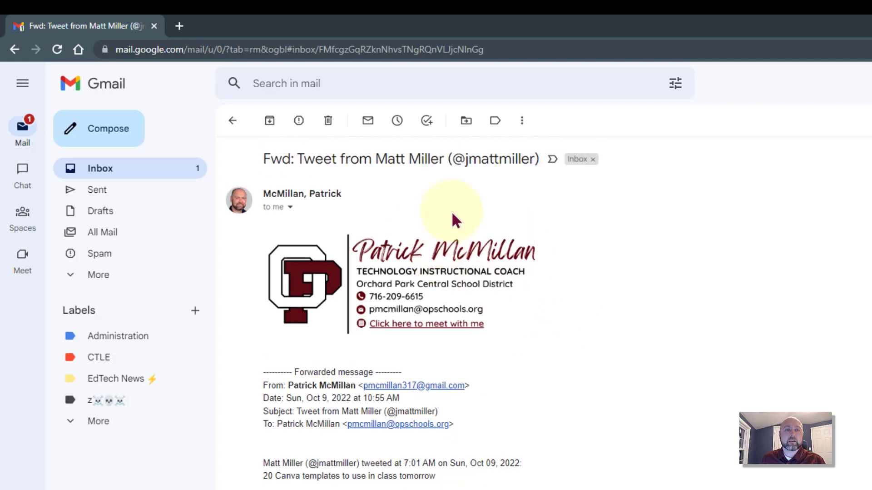
{"action": "left_click", "coordinate": [500, 120]}
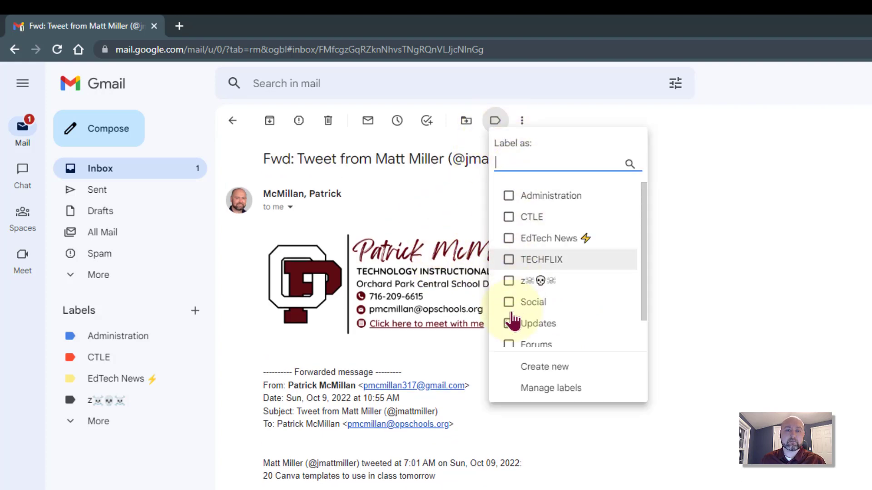
{"action": "left_click", "coordinate": [537, 368]}
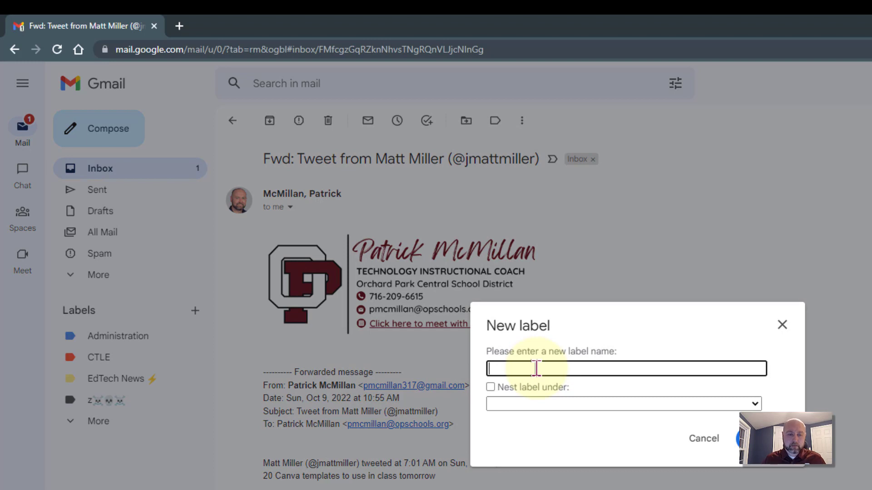
{"action": "type", "text": "Note to "}
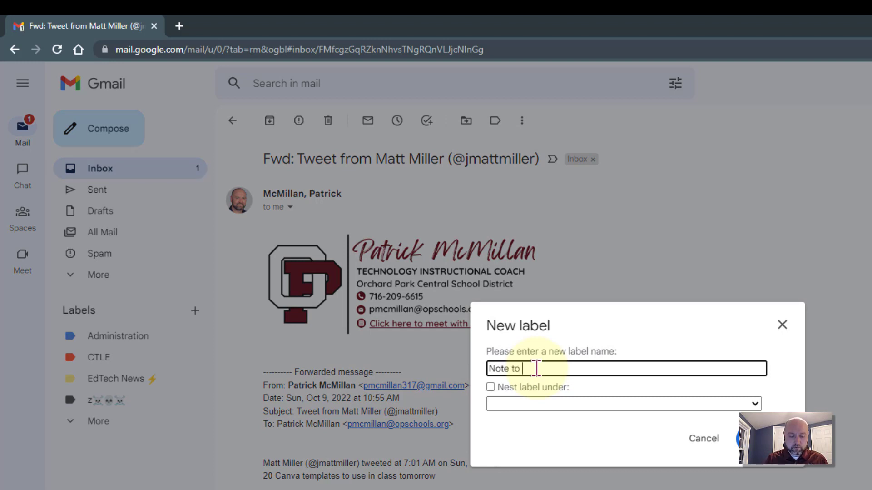
{"action": "type", "text": "Self"}
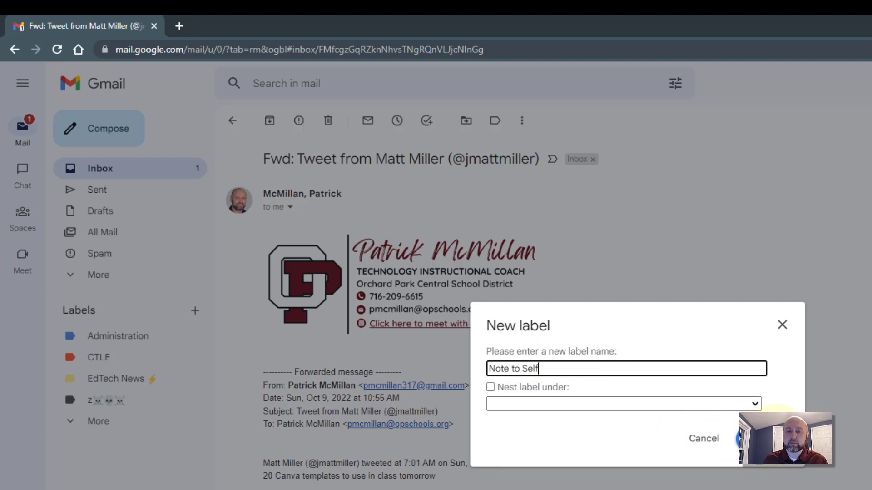
{"action": "left_click", "coordinate": [709, 448]}
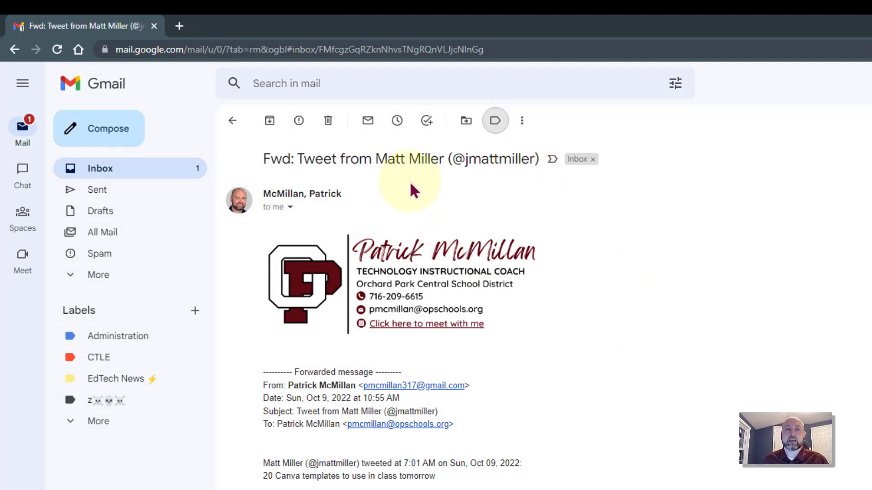
Step: Try the advanced search options, then bring up the open email's More actions menu
{"action": "left_click", "coordinate": [522, 121]}
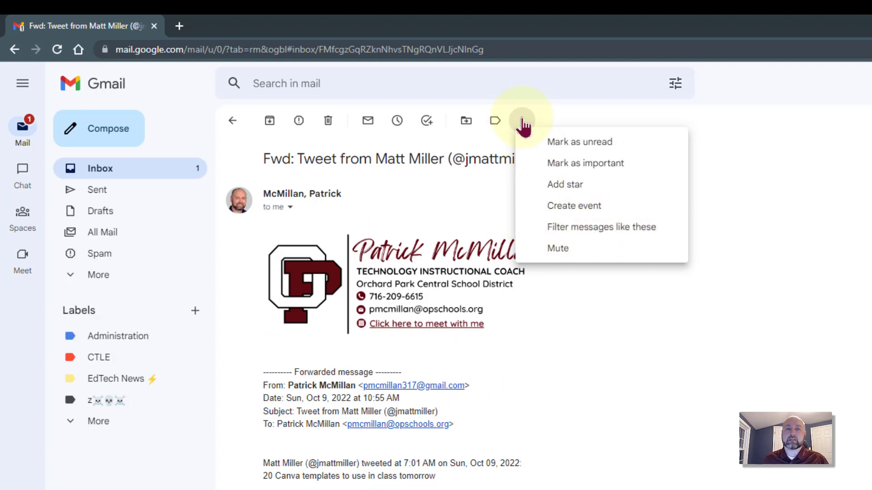
{"action": "left_click", "coordinate": [676, 83]}
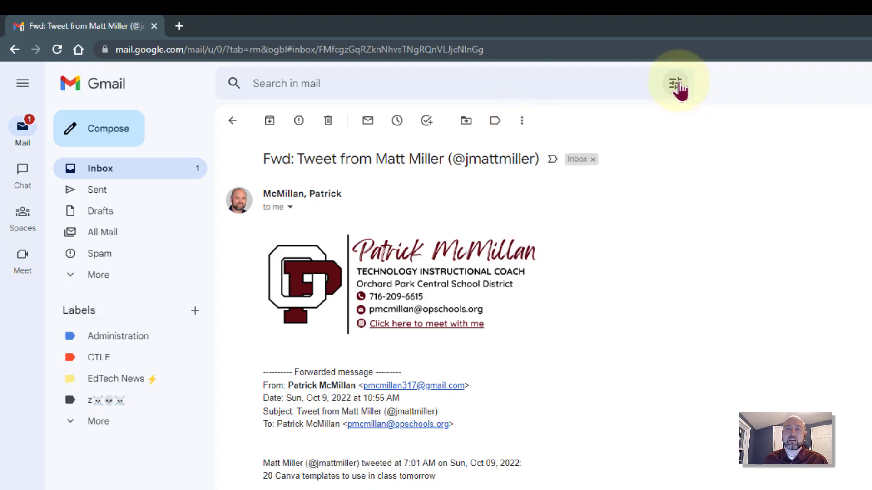
{"action": "left_click", "coordinate": [745, 96]}
{"action": "left_click", "coordinate": [676, 83]}
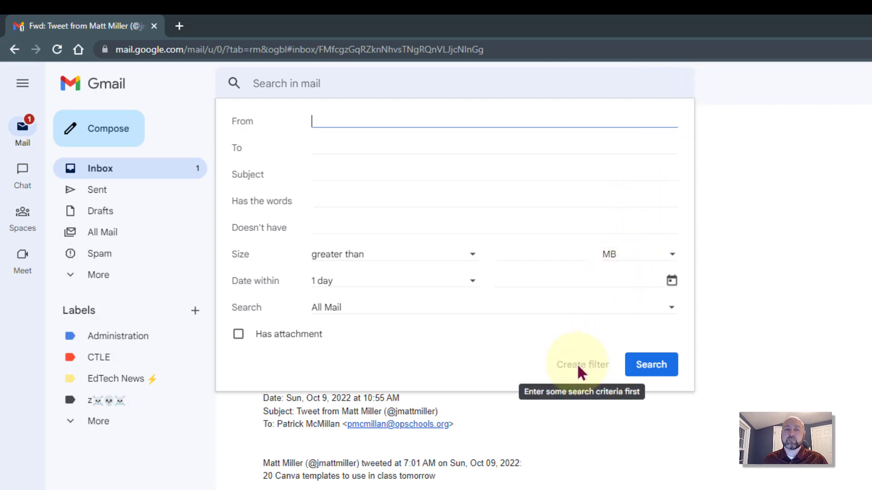
{"action": "left_click", "coordinate": [794, 269]}
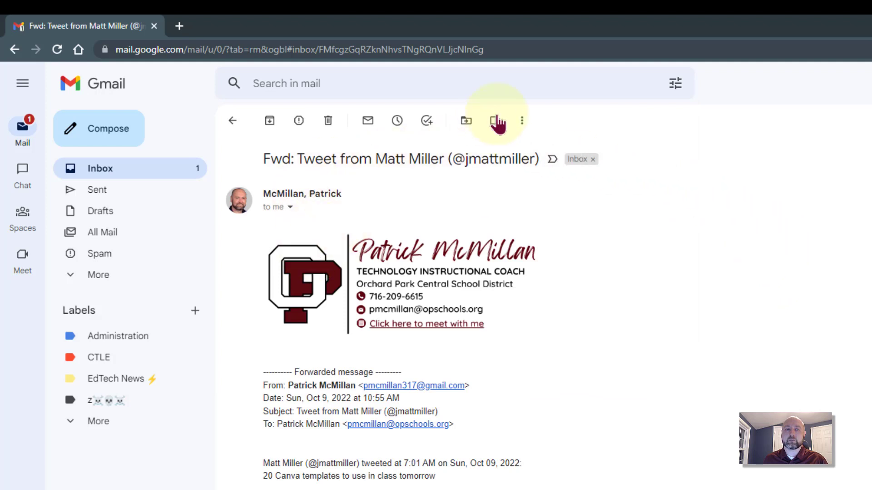
{"action": "left_click", "coordinate": [524, 122]}
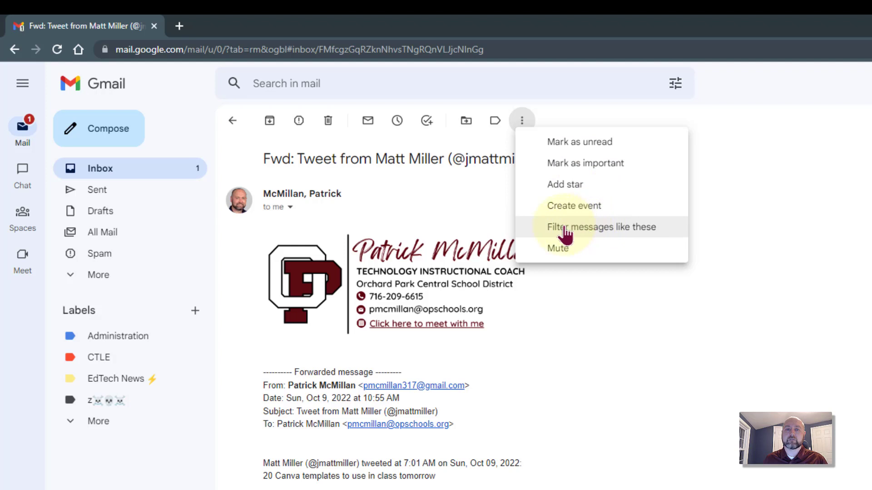
Step: Choose 'Filter messages like these' so the sender's address fills the From criterion
{"action": "left_click", "coordinate": [652, 235]}
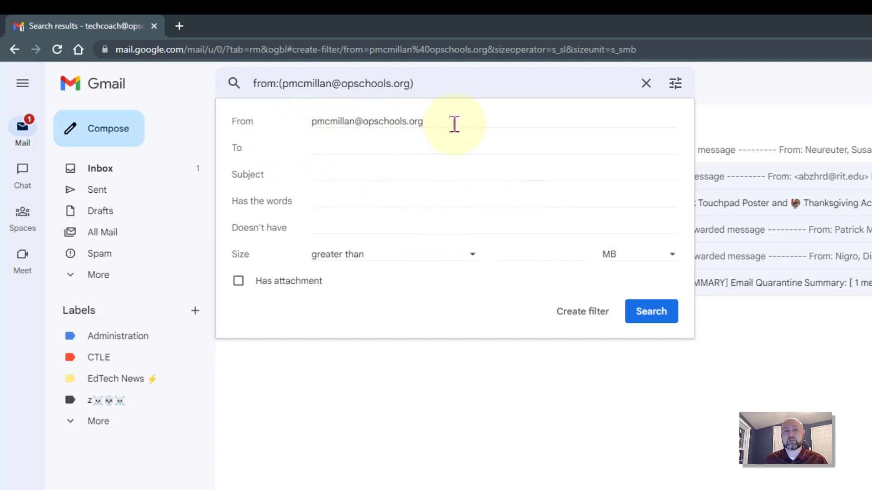
{"action": "left_click_drag", "start_coordinate": [451, 122], "coordinate": [298, 109]}
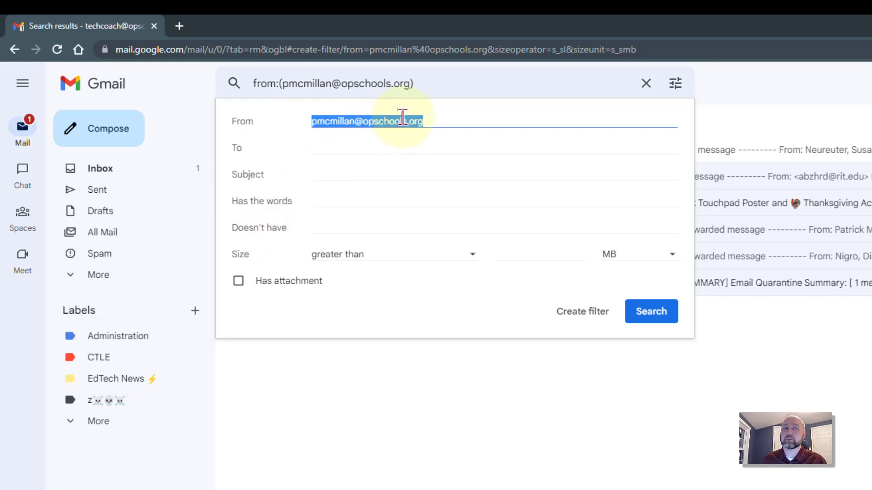
{"action": "left_click", "coordinate": [436, 121]}
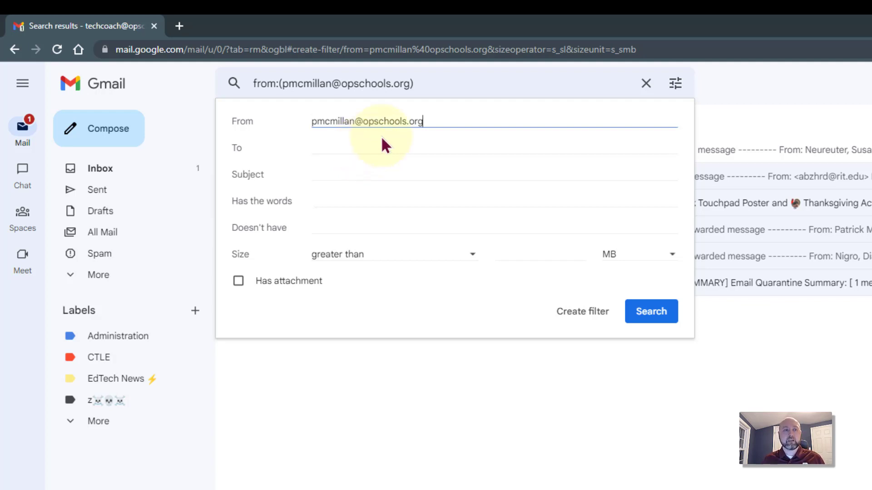
{"action": "left_click_drag", "start_coordinate": [423, 122], "coordinate": [288, 116]}
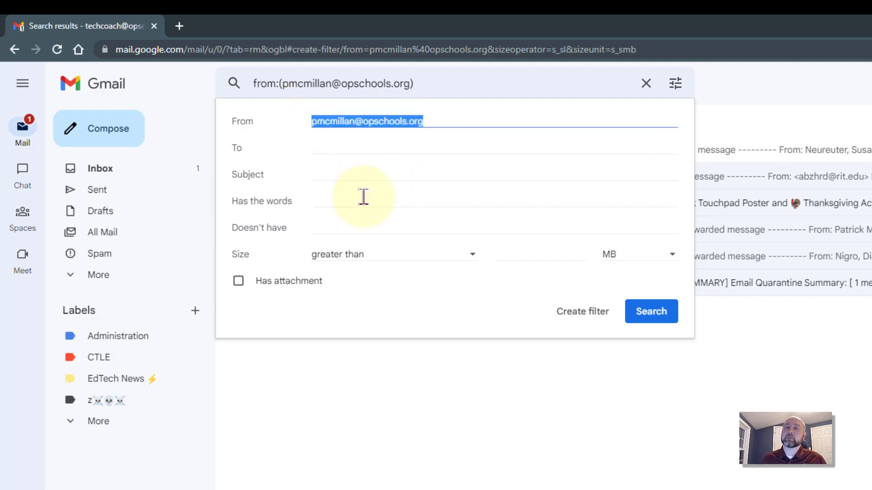
{"action": "left_click", "coordinate": [432, 120]}
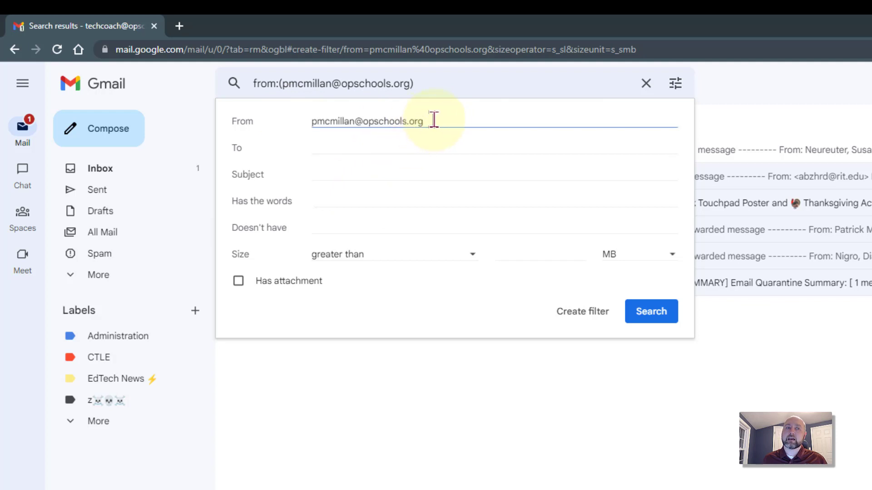
{"action": "left_click_drag", "start_coordinate": [433, 120], "coordinate": [295, 119]}
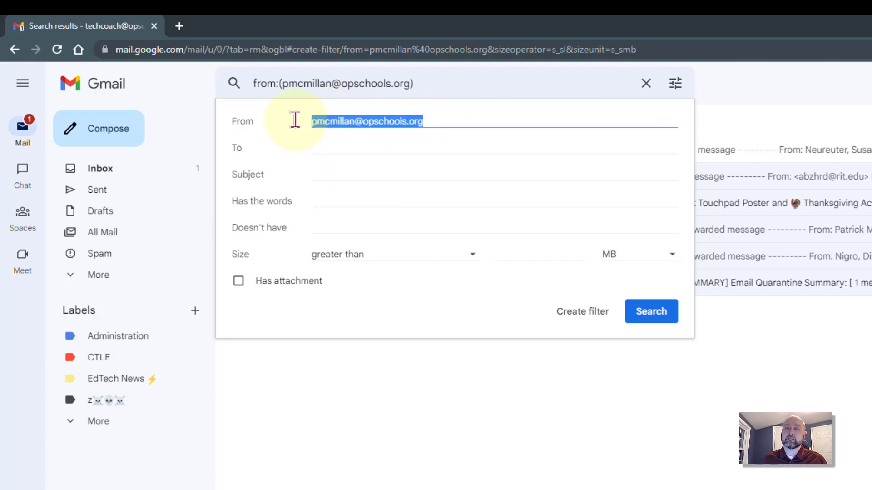
{"action": "left_click", "coordinate": [379, 120]}
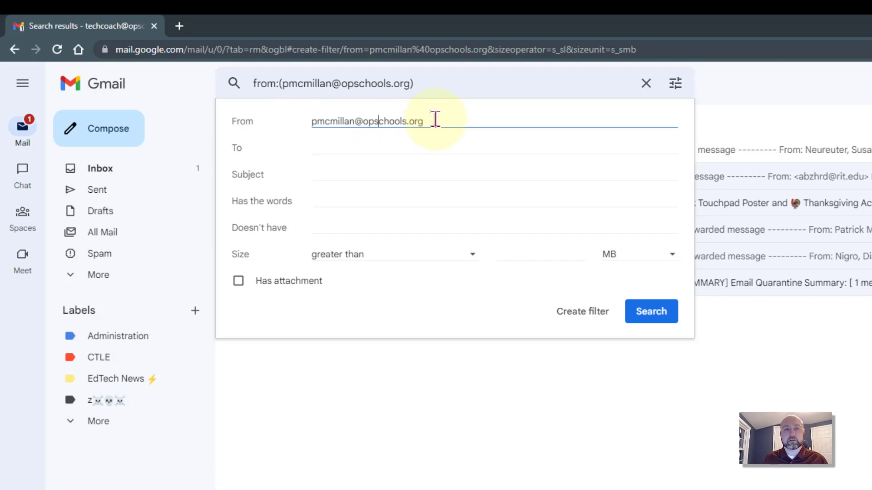
{"action": "left_click", "coordinate": [456, 122]}
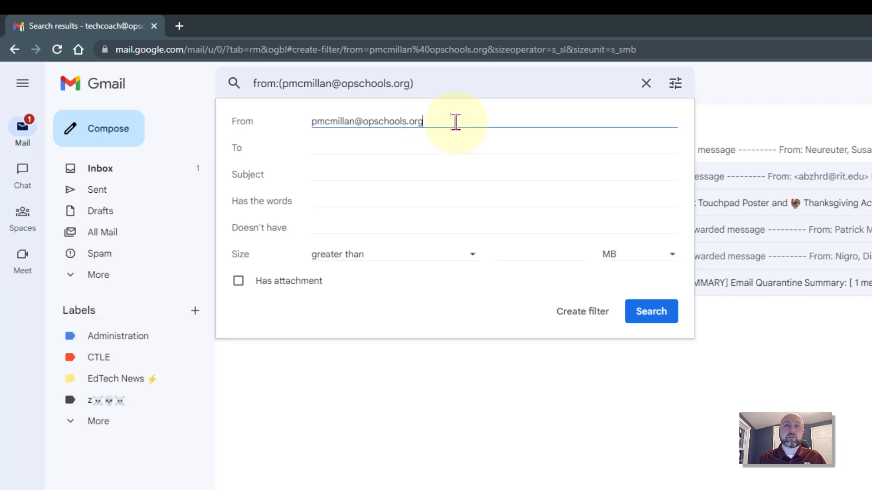
Step: Add a second address with OR in From, then delete it again
{"action": "type", "text": "OR"}
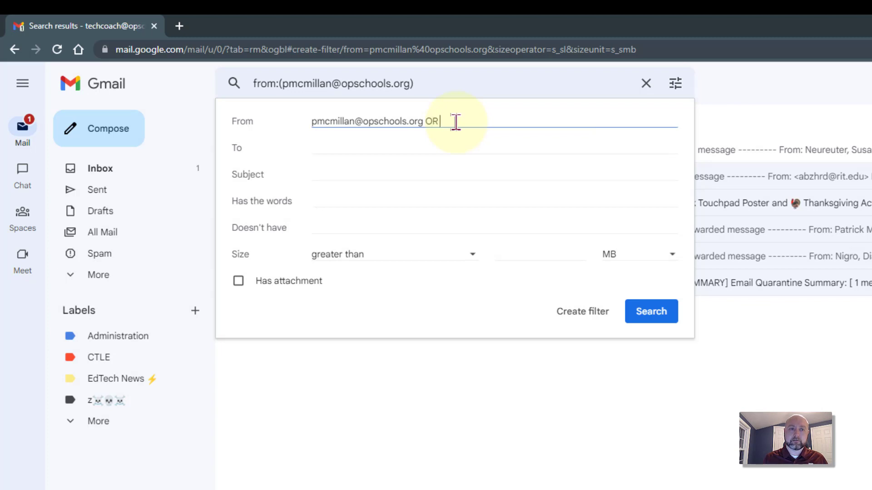
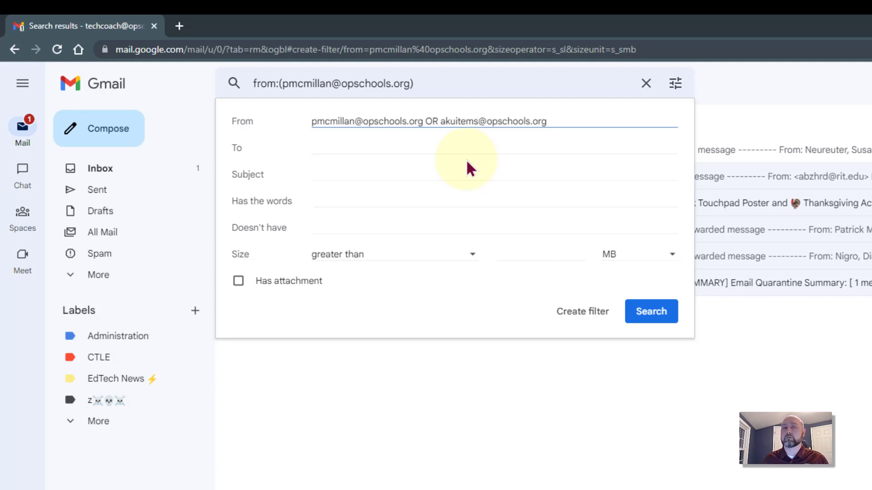
{"action": "left_click_drag", "start_coordinate": [570, 127], "coordinate": [230, 146]}
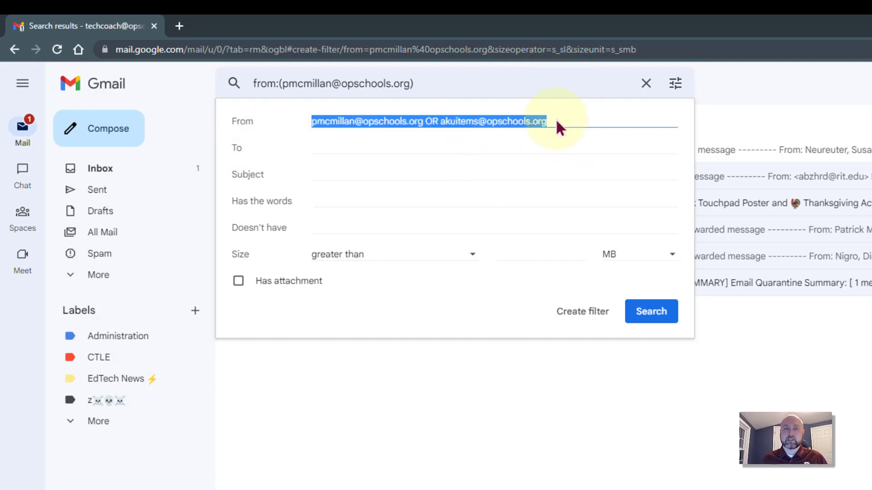
{"action": "left_click_drag", "start_coordinate": [559, 126], "coordinate": [424, 121]}
{"action": "key", "text": "BackSpace"}
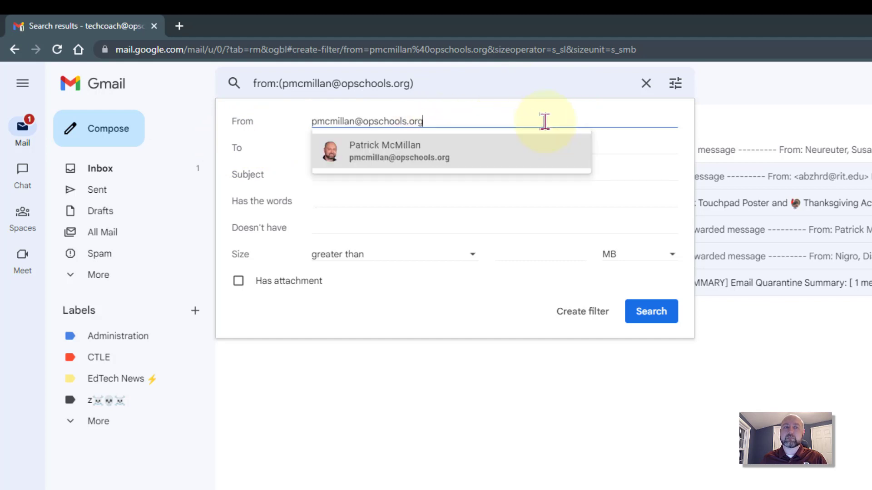
Step: Accept the suggested sender contact, leave To, Subject and word fields empty, and continue
{"action": "left_click", "coordinate": [499, 152]}
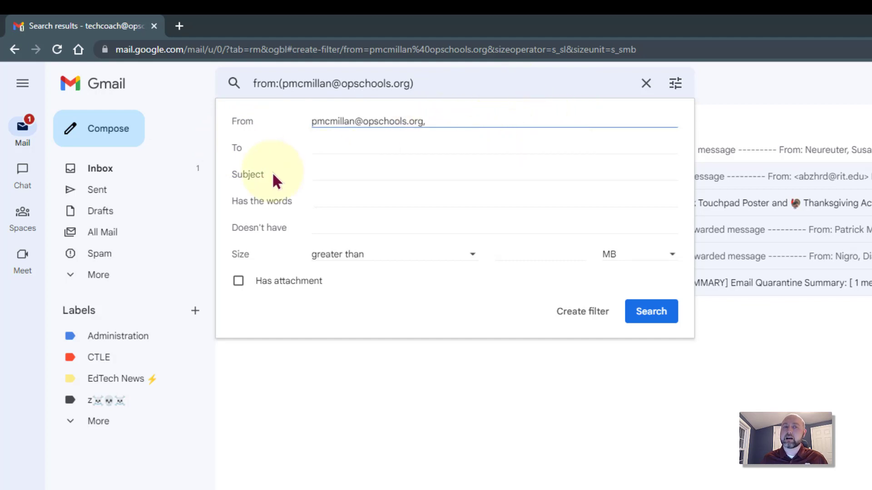
{"action": "left_click", "coordinate": [330, 148]}
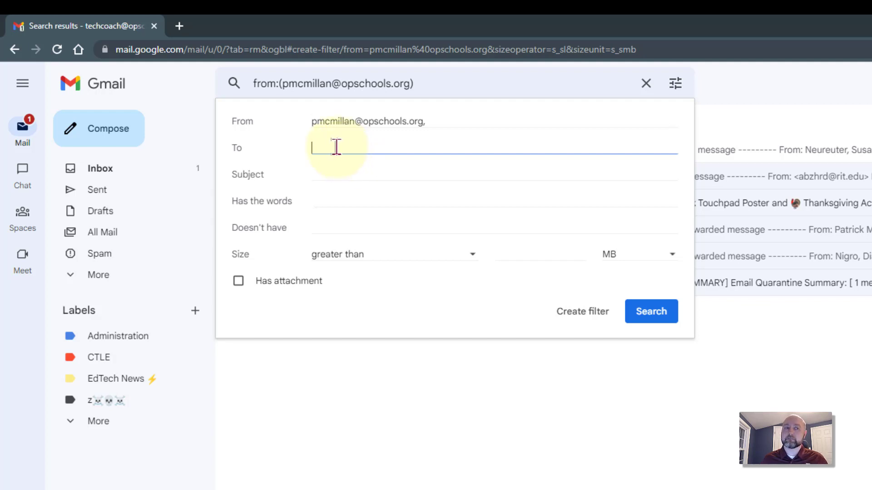
{"action": "left_click", "coordinate": [342, 173]}
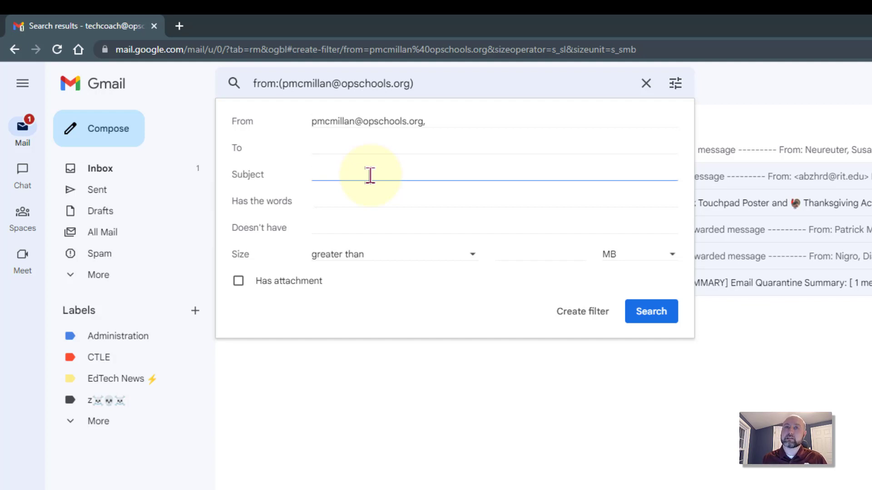
{"action": "left_click", "coordinate": [352, 205]}
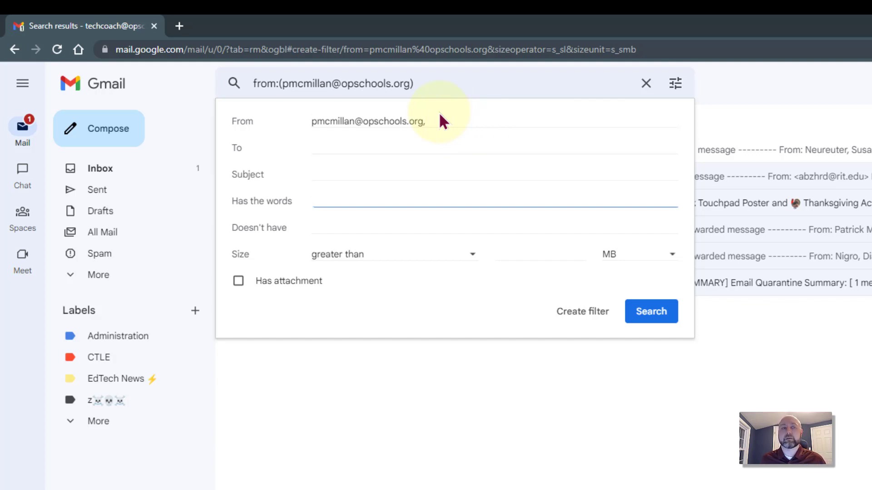
{"action": "left_click", "coordinate": [331, 226]}
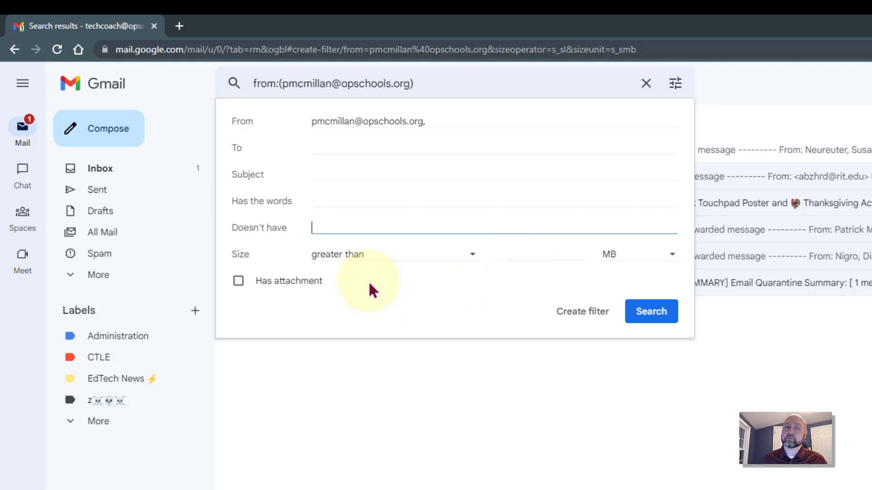
{"action": "left_click", "coordinate": [328, 199]}
{"action": "left_click", "coordinate": [364, 229]}
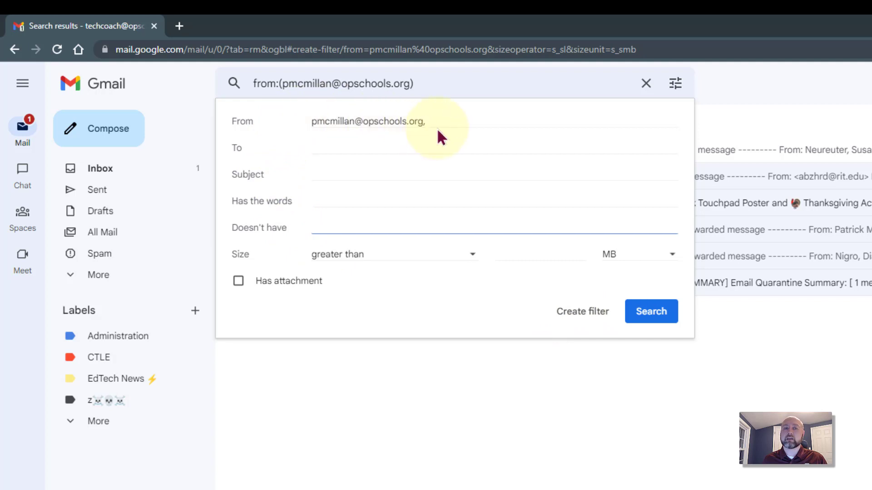
{"action": "left_click_drag", "start_coordinate": [437, 126], "coordinate": [288, 115]}
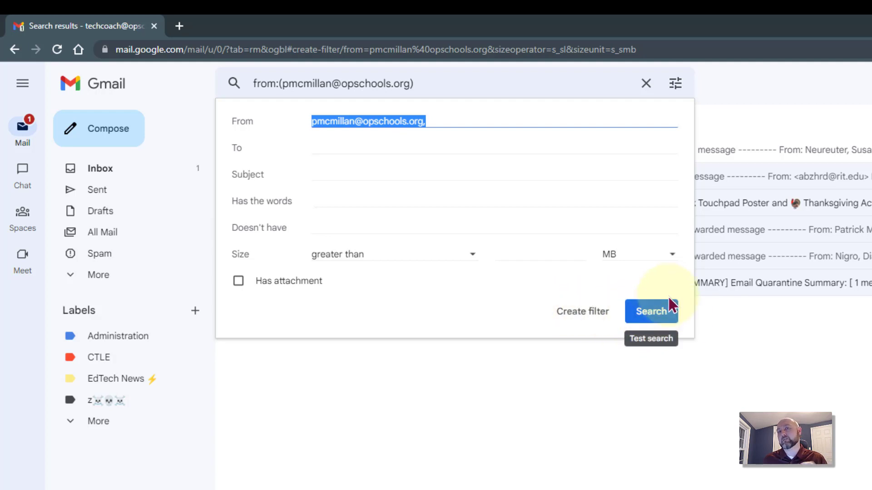
{"action": "left_click", "coordinate": [576, 313]}
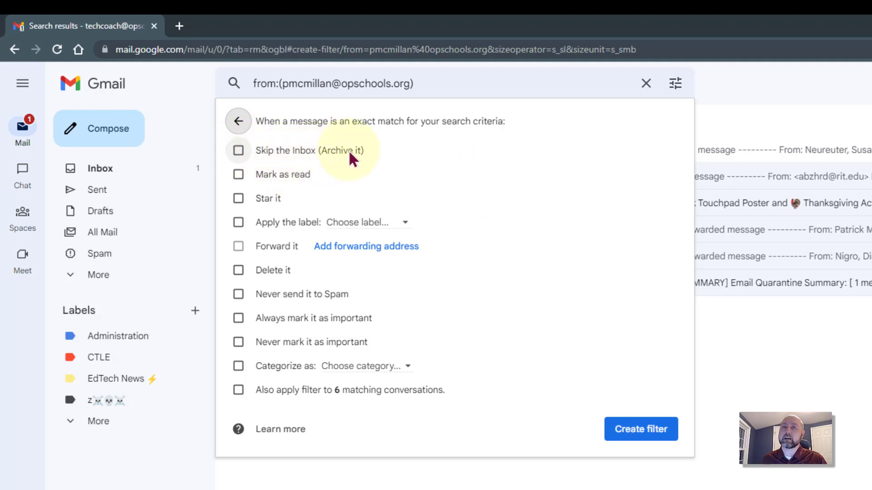
Step: Tick Skip the Inbox, Star it and Apply the label, leaving Mark as read unticked
{"action": "left_click", "coordinate": [239, 151]}
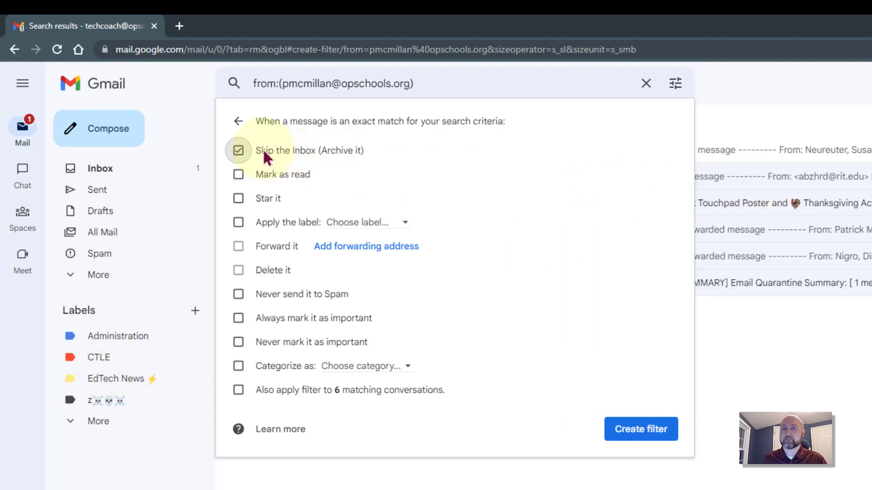
{"action": "left_click", "coordinate": [238, 174]}
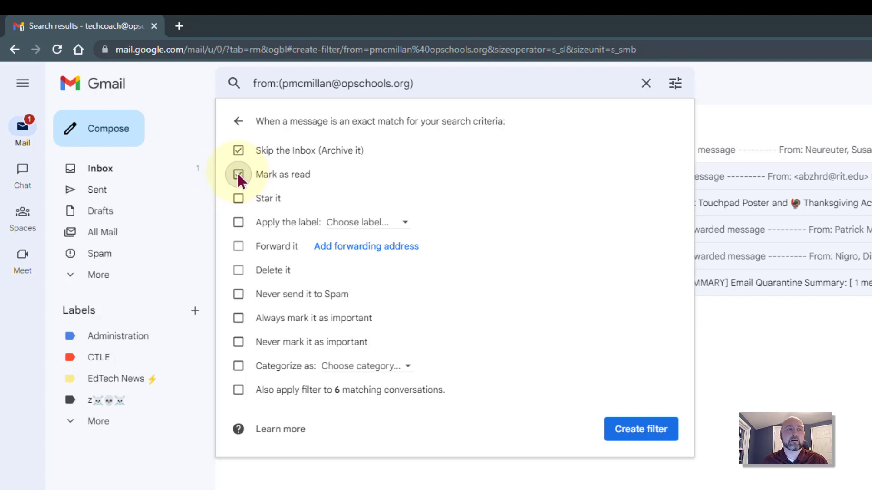
{"action": "left_click", "coordinate": [235, 198]}
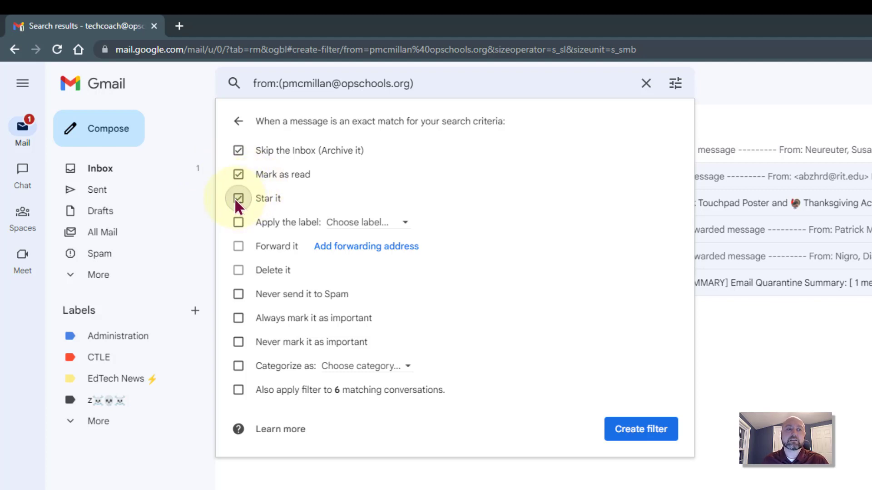
{"action": "left_click", "coordinate": [238, 172]}
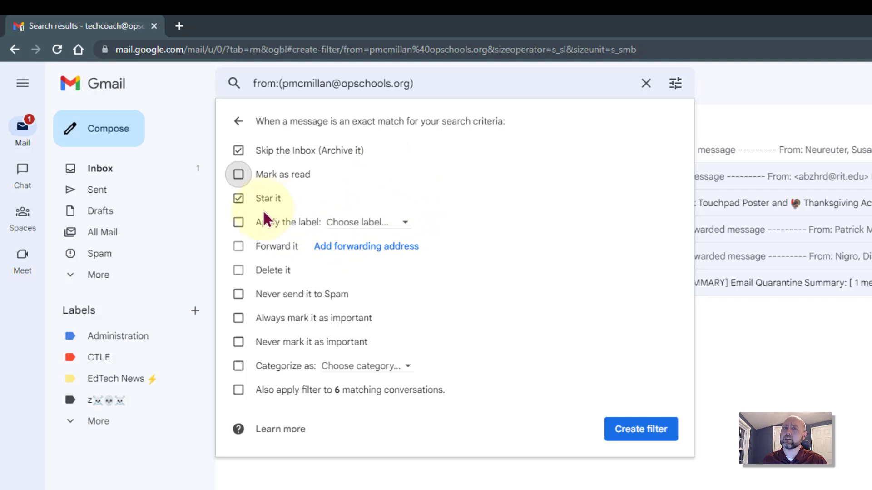
{"action": "left_click", "coordinate": [237, 223]}
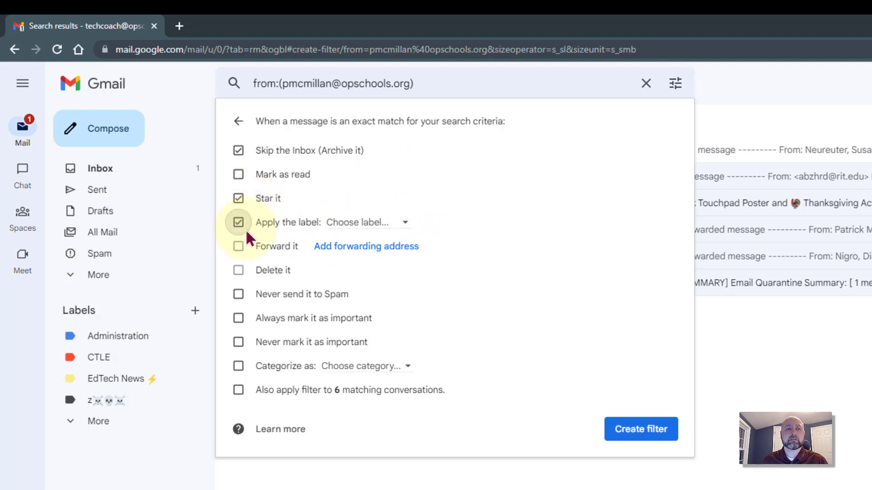
Step: Create a new 'Note to Self' label for the filter to apply
{"action": "left_click", "coordinate": [389, 226]}
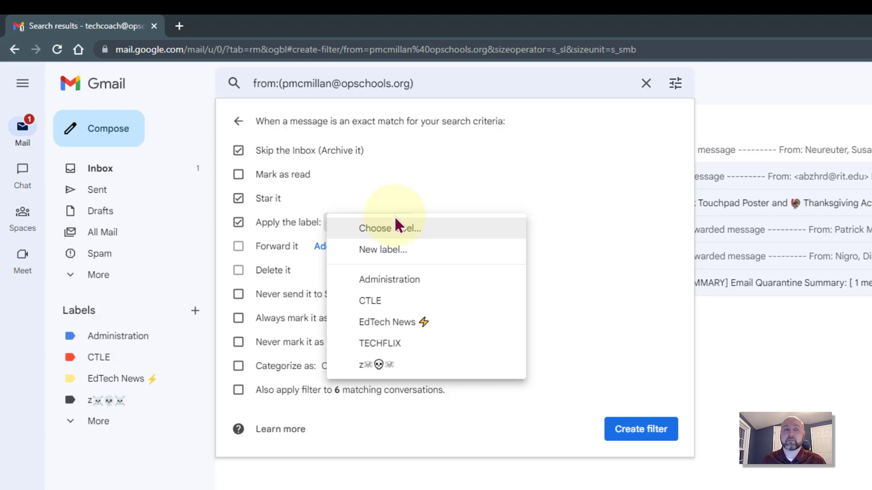
{"action": "left_click", "coordinate": [298, 221]}
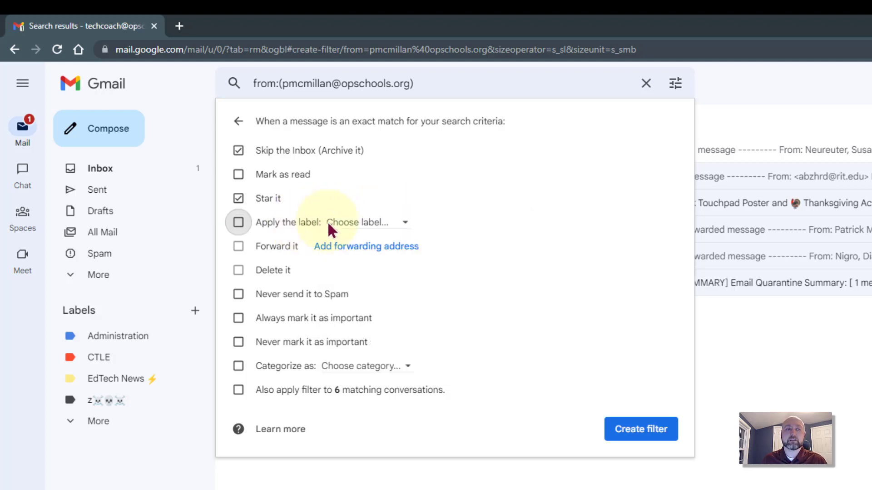
{"action": "left_click", "coordinate": [364, 226]}
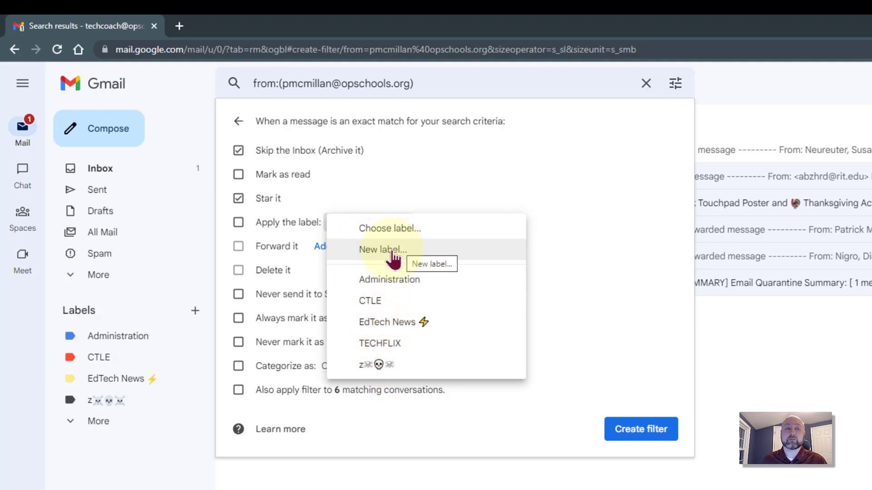
{"action": "left_click", "coordinate": [390, 257]}
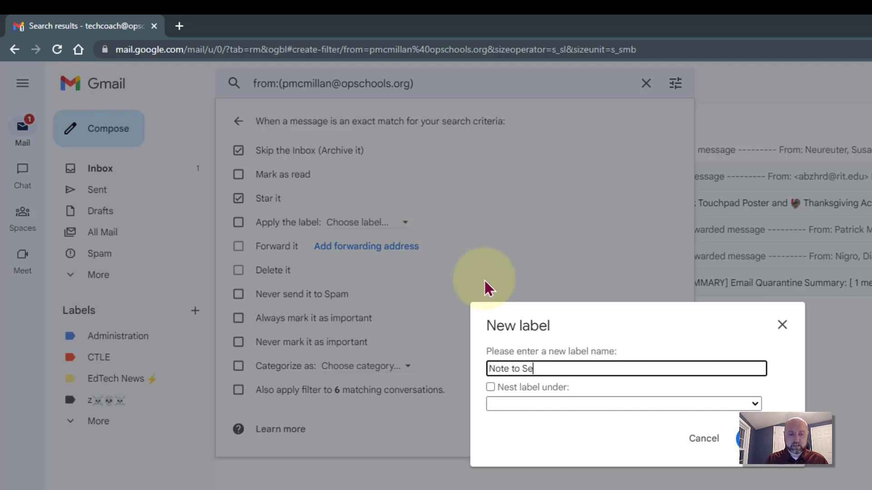
{"action": "left_click", "coordinate": [750, 438]}
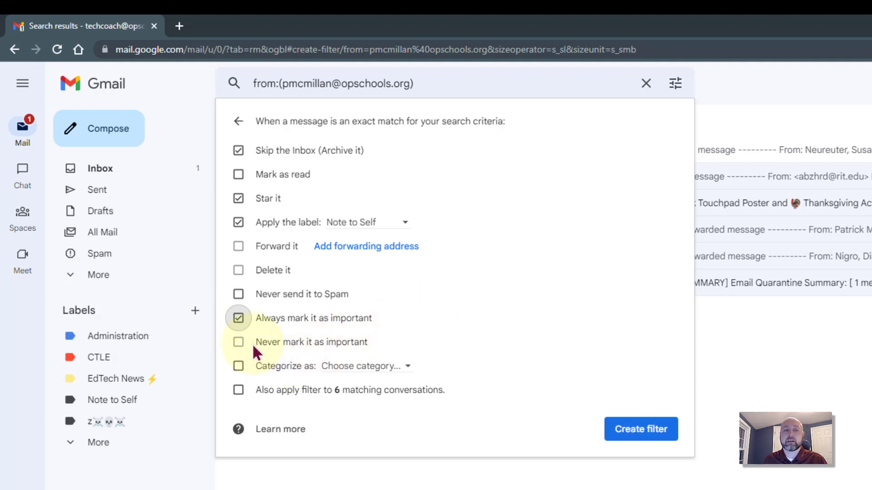
Step: Leave Categorize as off, apply to the 6 matching conversations, and create the filter
{"action": "left_click", "coordinate": [239, 365]}
{"action": "left_click", "coordinate": [361, 366]}
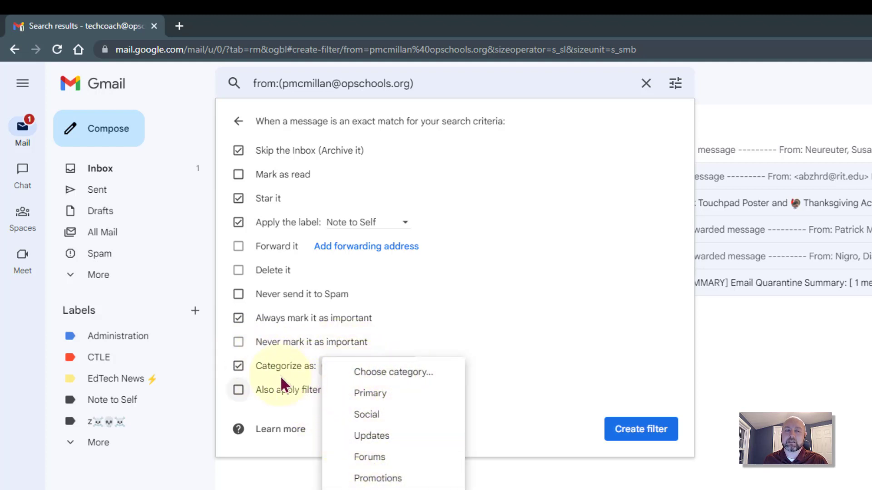
{"action": "left_click", "coordinate": [238, 364]}
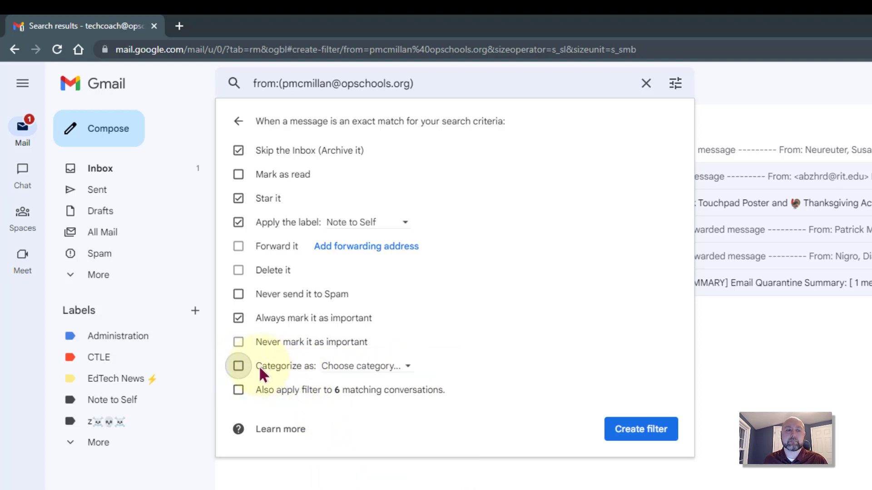
{"action": "left_click", "coordinate": [239, 389]}
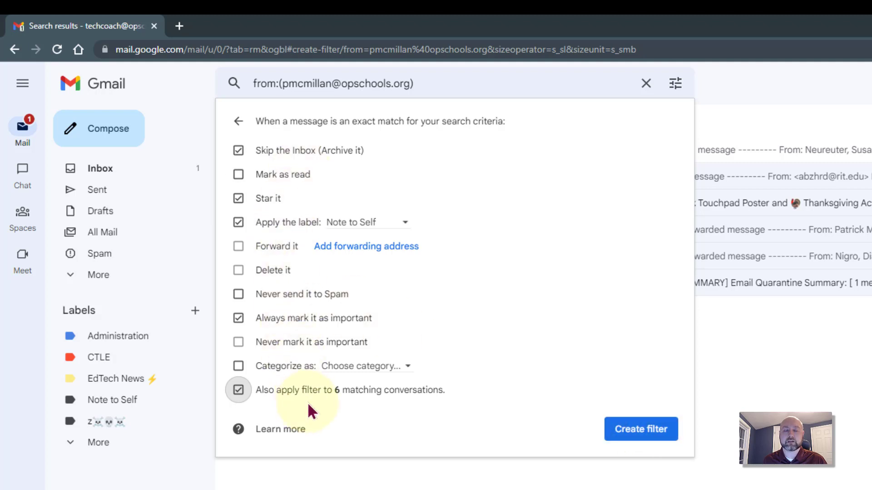
{"action": "left_click", "coordinate": [641, 435]}
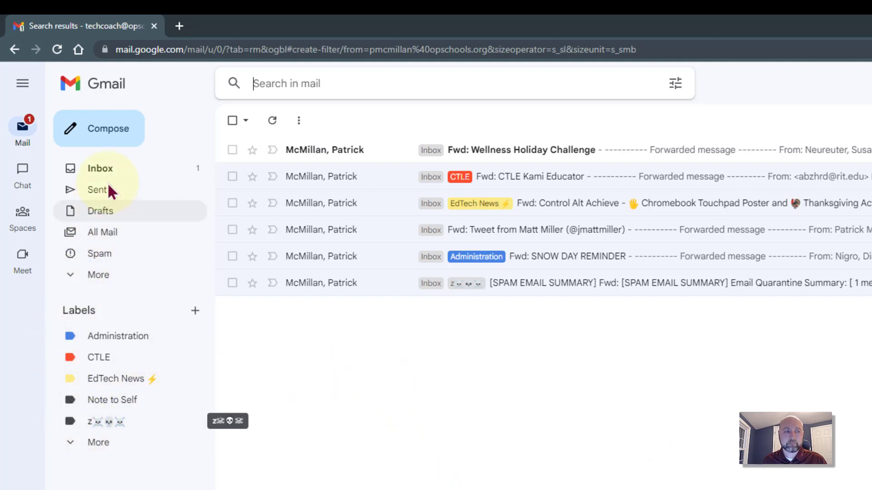
Step: Check that a forwarded Tweet message now carries the Note to Self label
{"action": "left_click", "coordinate": [119, 171]}
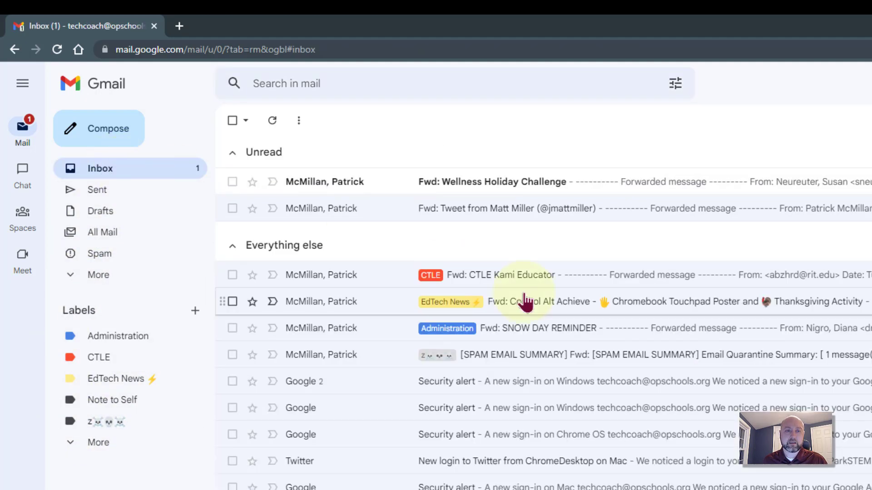
{"action": "left_click", "coordinate": [526, 301]}
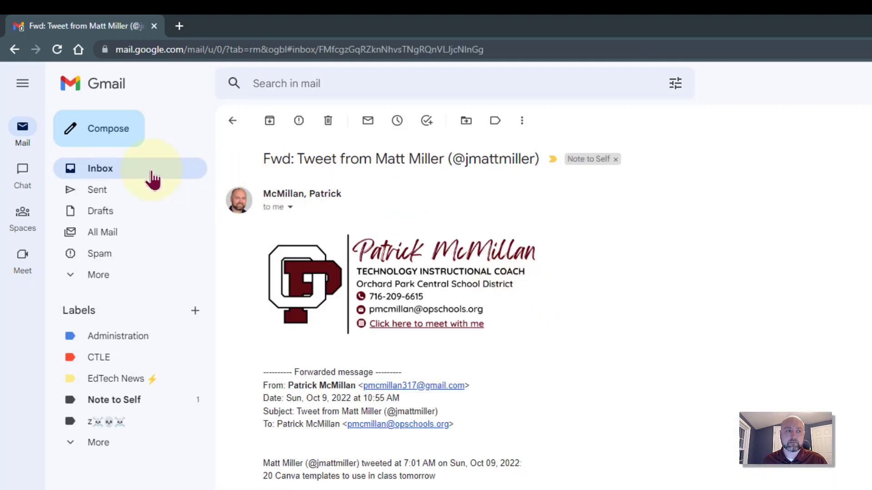
{"action": "left_click", "coordinate": [136, 175]}
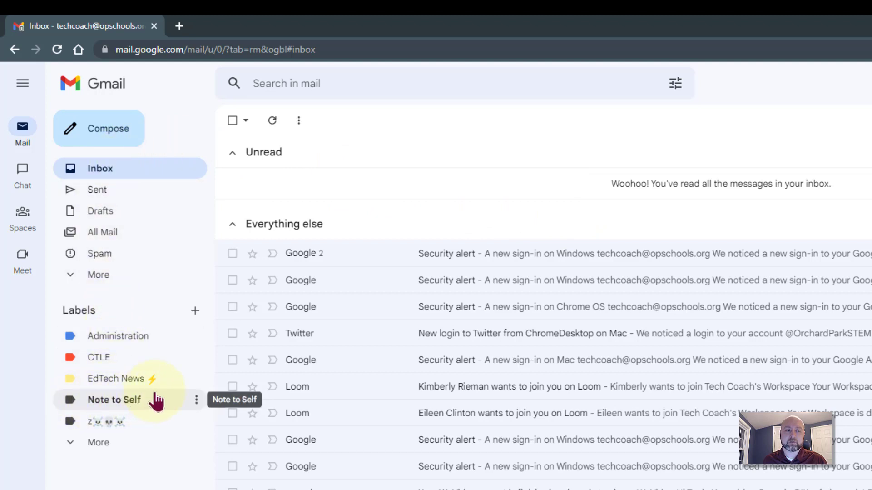
Step: Change the Note to Self label's colour to orange
{"action": "left_click", "coordinate": [198, 400]}
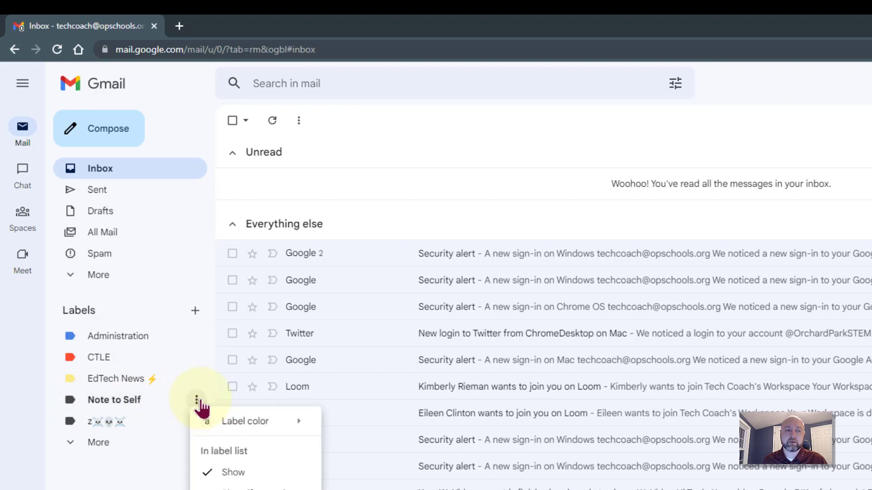
{"action": "mouse_move", "coordinate": [282, 424]}
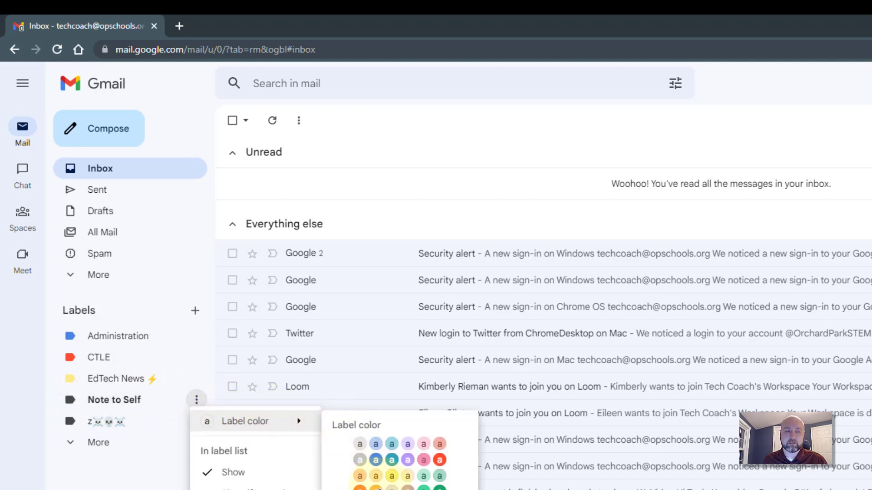
{"action": "left_click", "coordinate": [377, 488]}
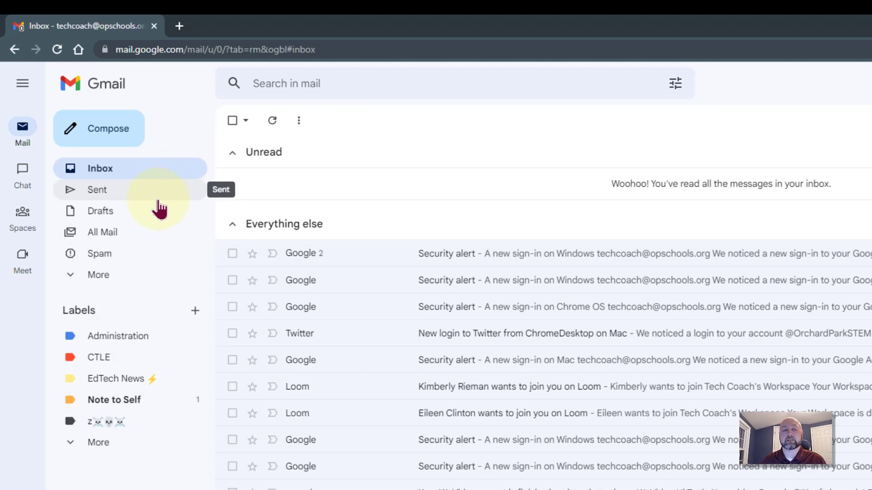
Step: List the Note to Self label's 7 starred messages, including the new 'Right Now' email
{"action": "left_click", "coordinate": [160, 403]}
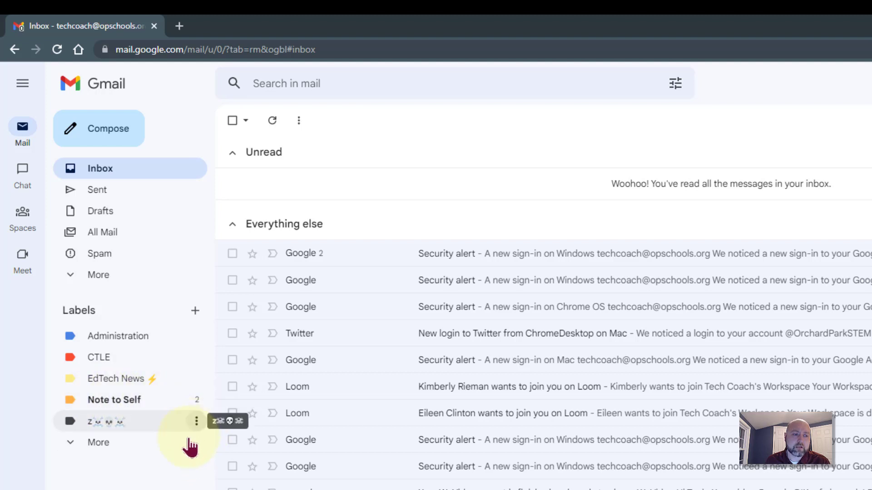
{"action": "left_click", "coordinate": [114, 399]}
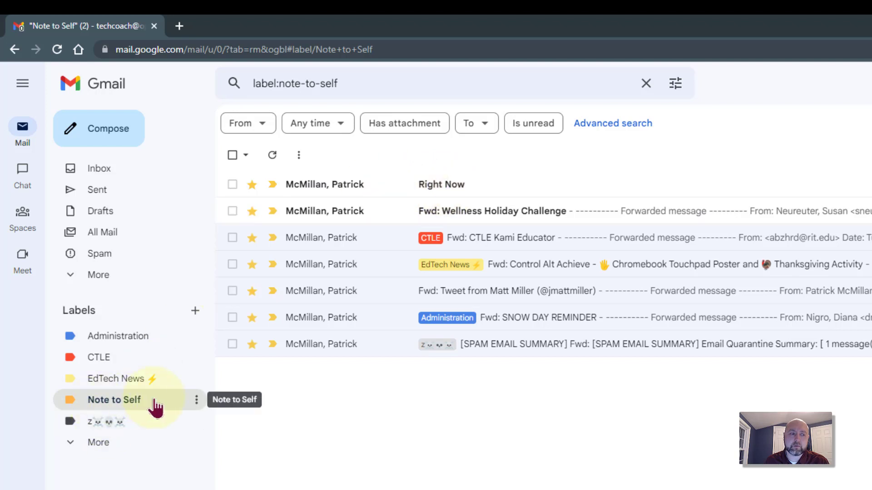
Step: Open the 'Right Now' email from the Note to Self list and glance at its More actions menu
{"action": "left_click", "coordinate": [448, 191]}
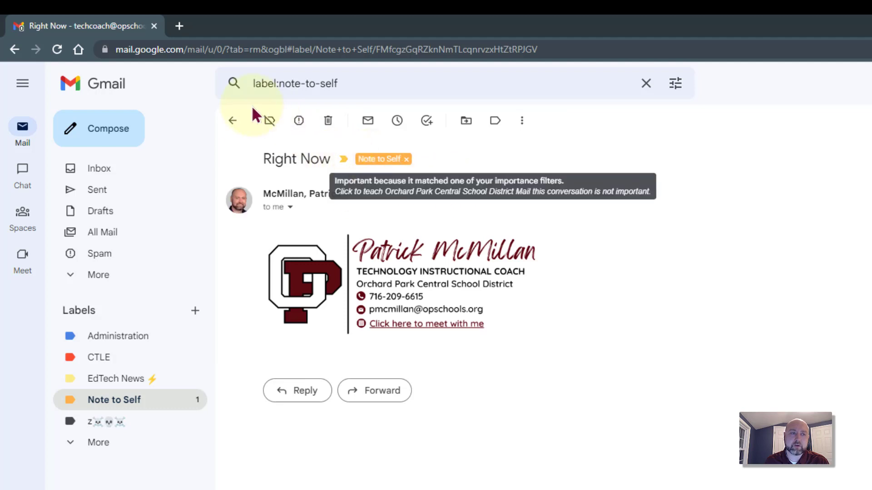
{"action": "left_click", "coordinate": [232, 120]}
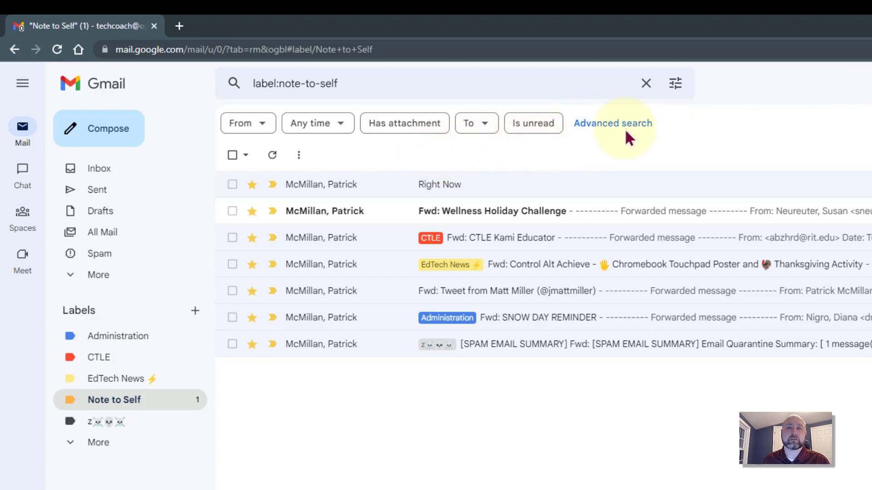
{"action": "left_click", "coordinate": [443, 182]}
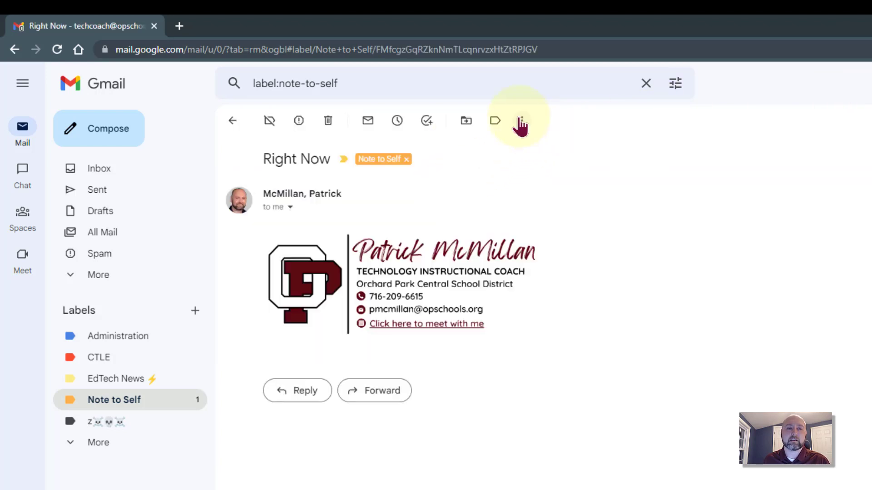
{"action": "left_click", "coordinate": [521, 123]}
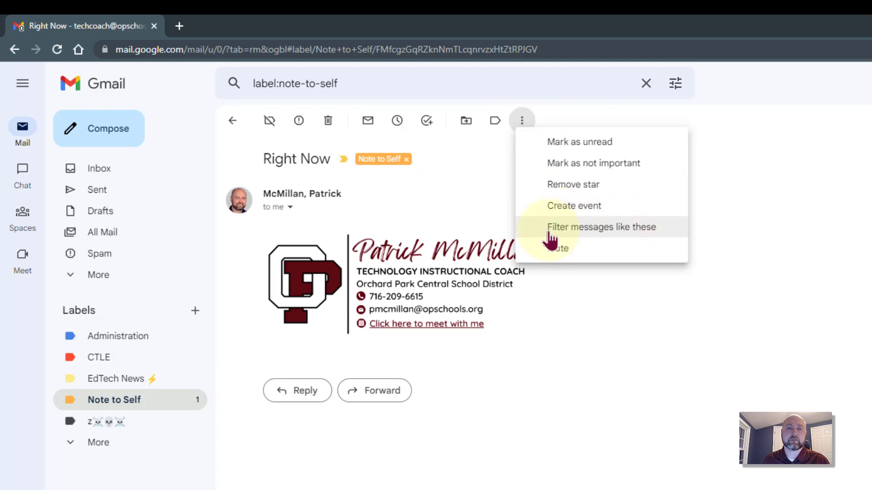
{"action": "left_click", "coordinate": [681, 83]}
{"action": "left_click", "coordinate": [681, 83]}
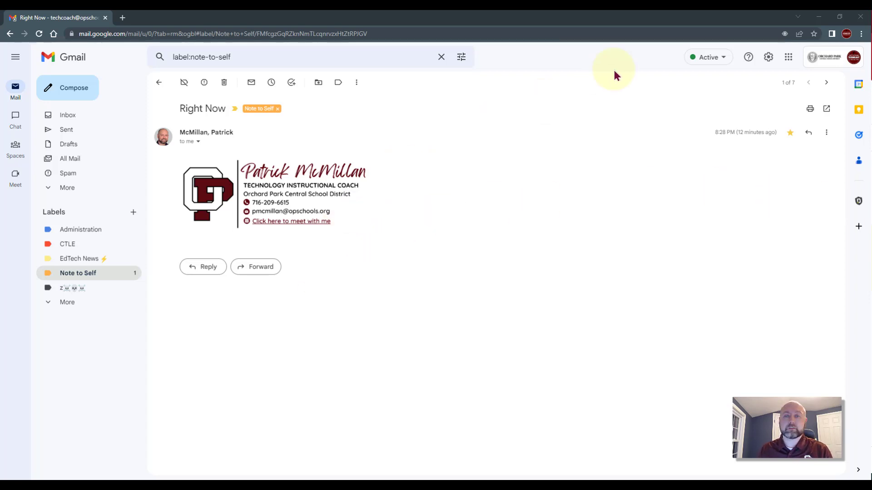
Step: Go to the Filters and Blocked Addresses tab of Gmail's full settings
{"action": "left_click", "coordinate": [769, 58]}
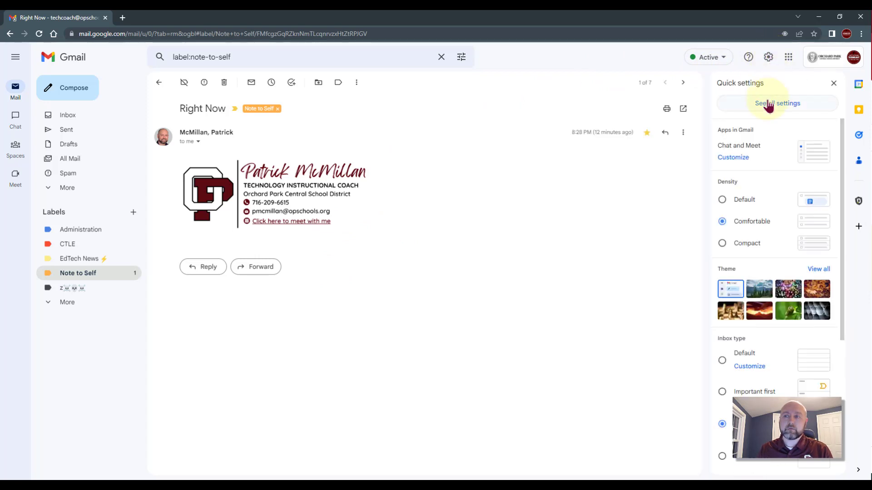
{"action": "left_click", "coordinate": [785, 108]}
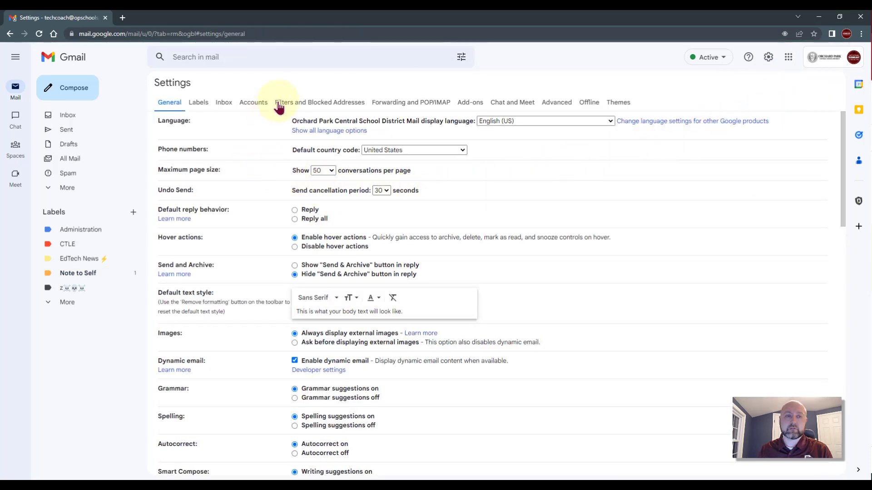
{"action": "left_click", "coordinate": [350, 106]}
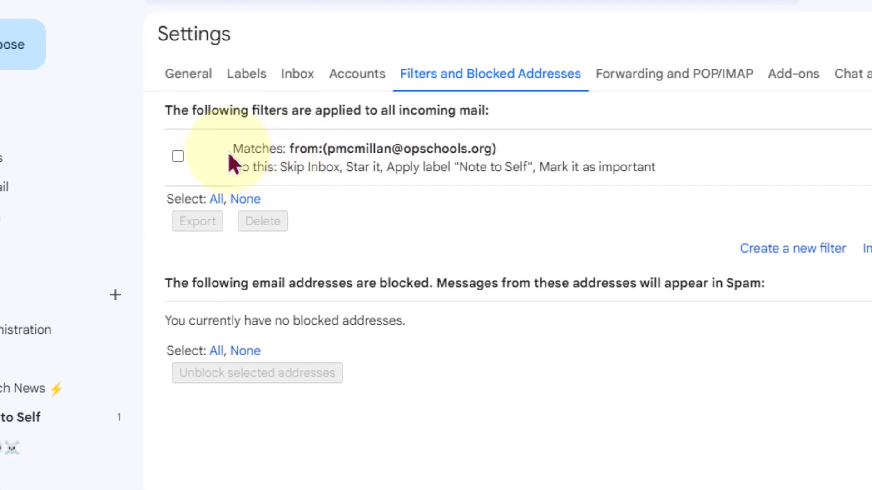
Step: Highlight the filter's from criterion and its skip-inbox, star, Note to Self and important actions
{"action": "left_click_drag", "start_coordinate": [328, 148], "coordinate": [390, 145]}
{"action": "left_click_drag", "start_coordinate": [290, 149], "coordinate": [505, 145]}
{"action": "left_click_drag", "start_coordinate": [231, 162], "coordinate": [332, 164]}
{"action": "left_click", "coordinate": [370, 168]}
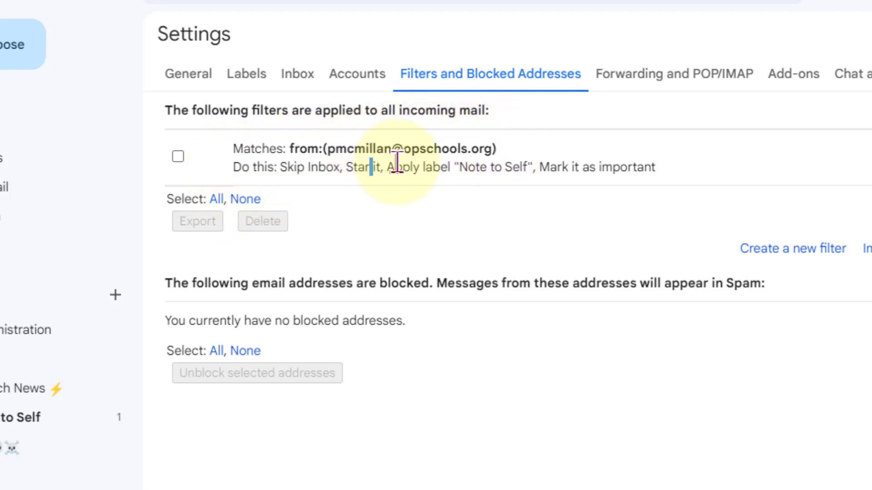
{"action": "left_click_drag", "start_coordinate": [398, 161], "coordinate": [650, 159]}
{"action": "left_click", "coordinate": [679, 158]}
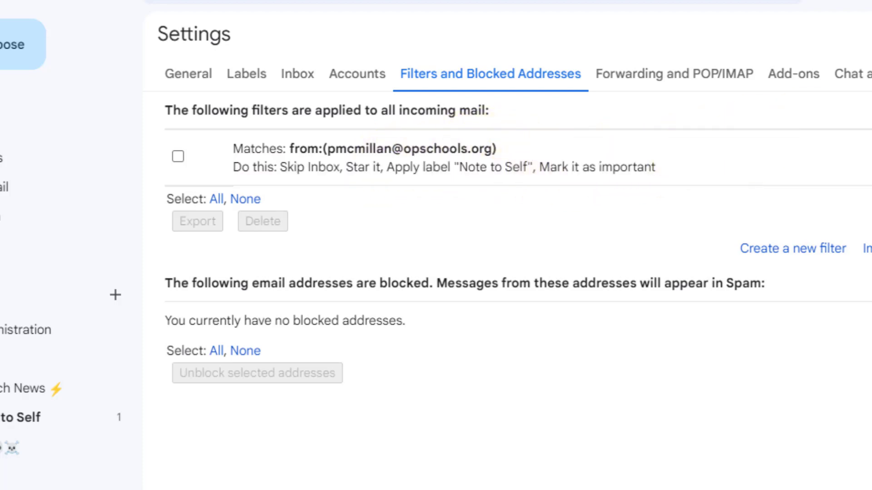